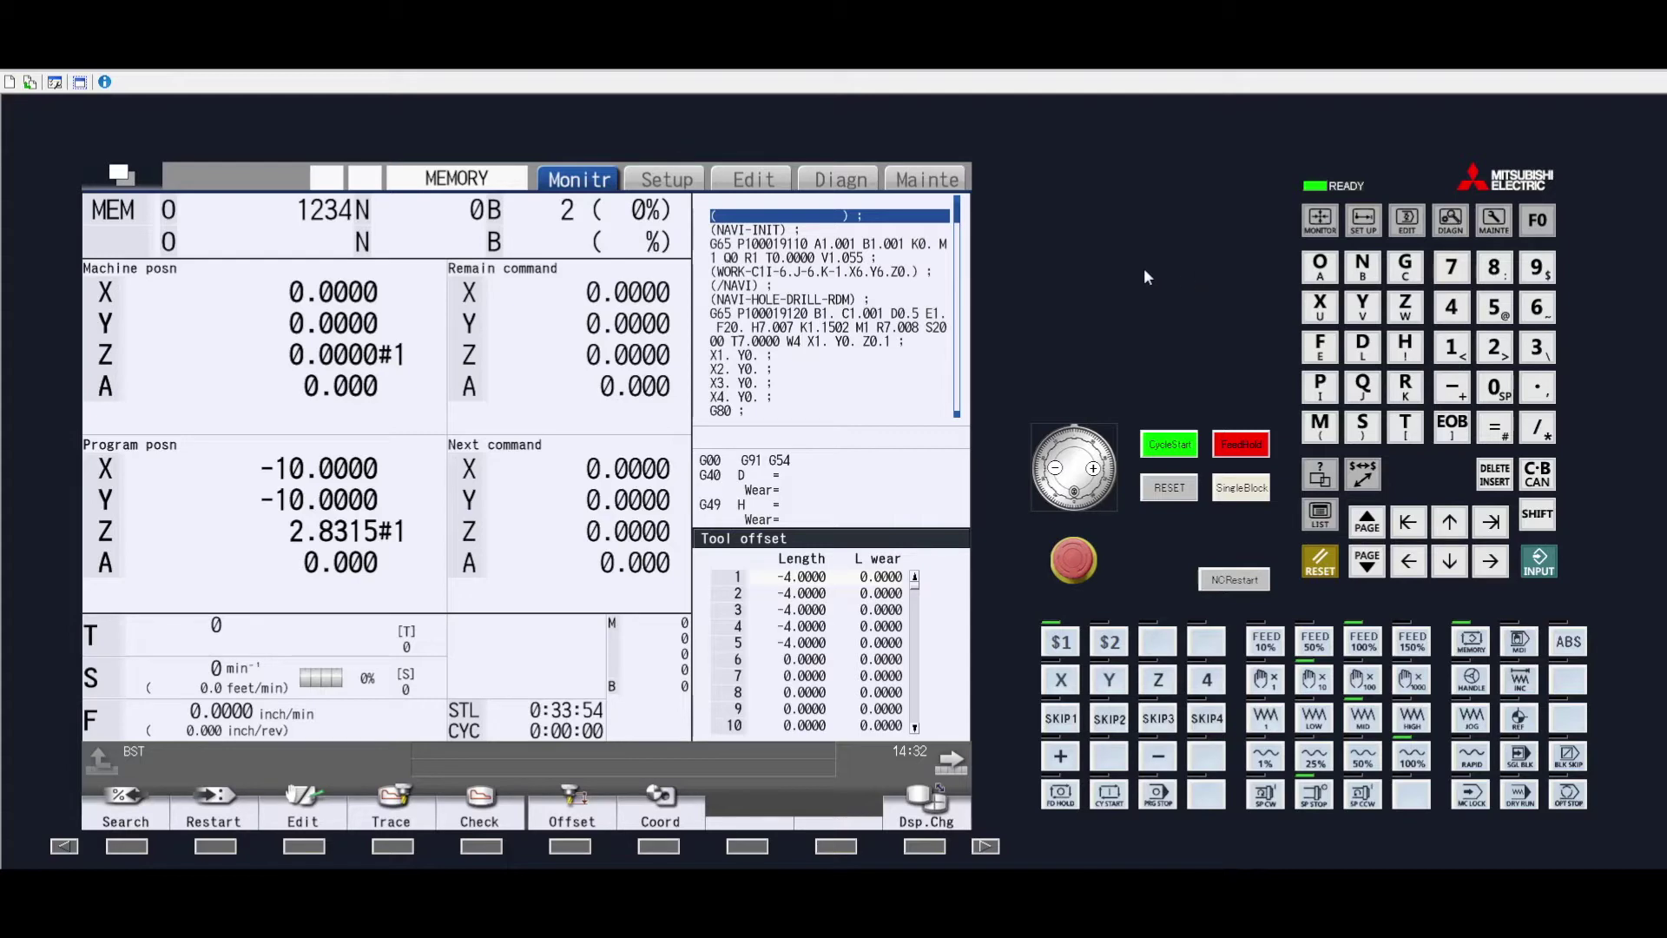
- Show the Setup T-meas page listing tool lengths of -4.0000 for tools 1–5
{"action": "left_click", "coordinate": [1365, 220]}
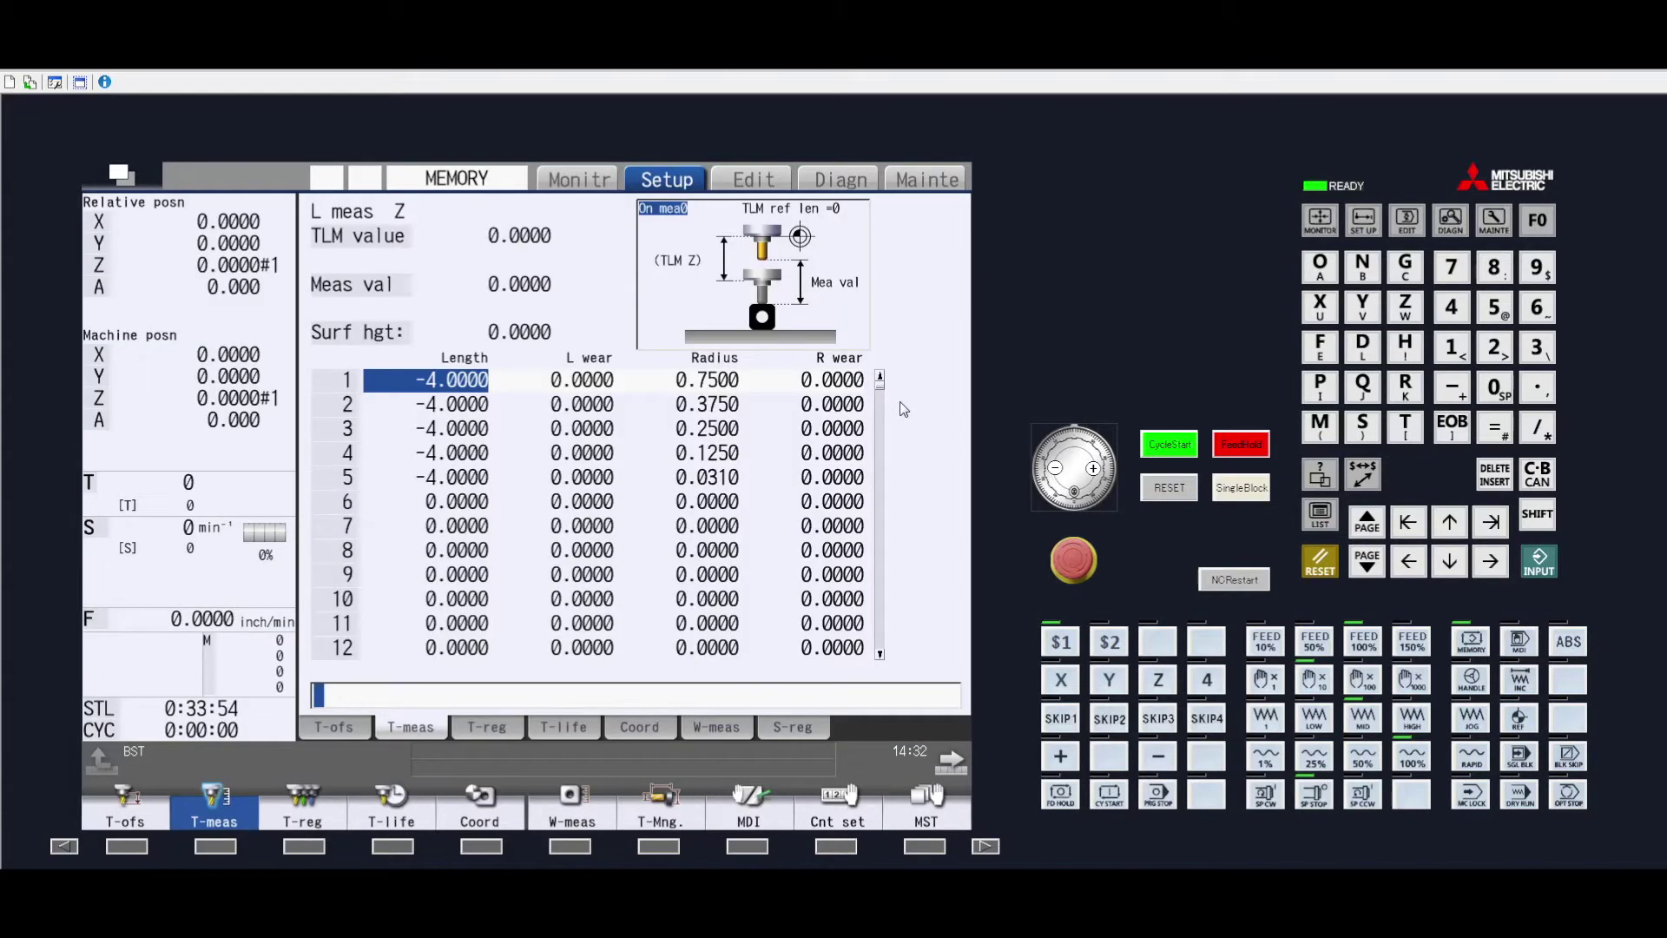
- Switch the operation mode from MEMORY to HANDLE
{"action": "left_click", "coordinate": [1473, 686]}
- Handle-jog the Z axis downward in coarse steps toward the surface
{"action": "left_click", "coordinate": [1057, 472]}
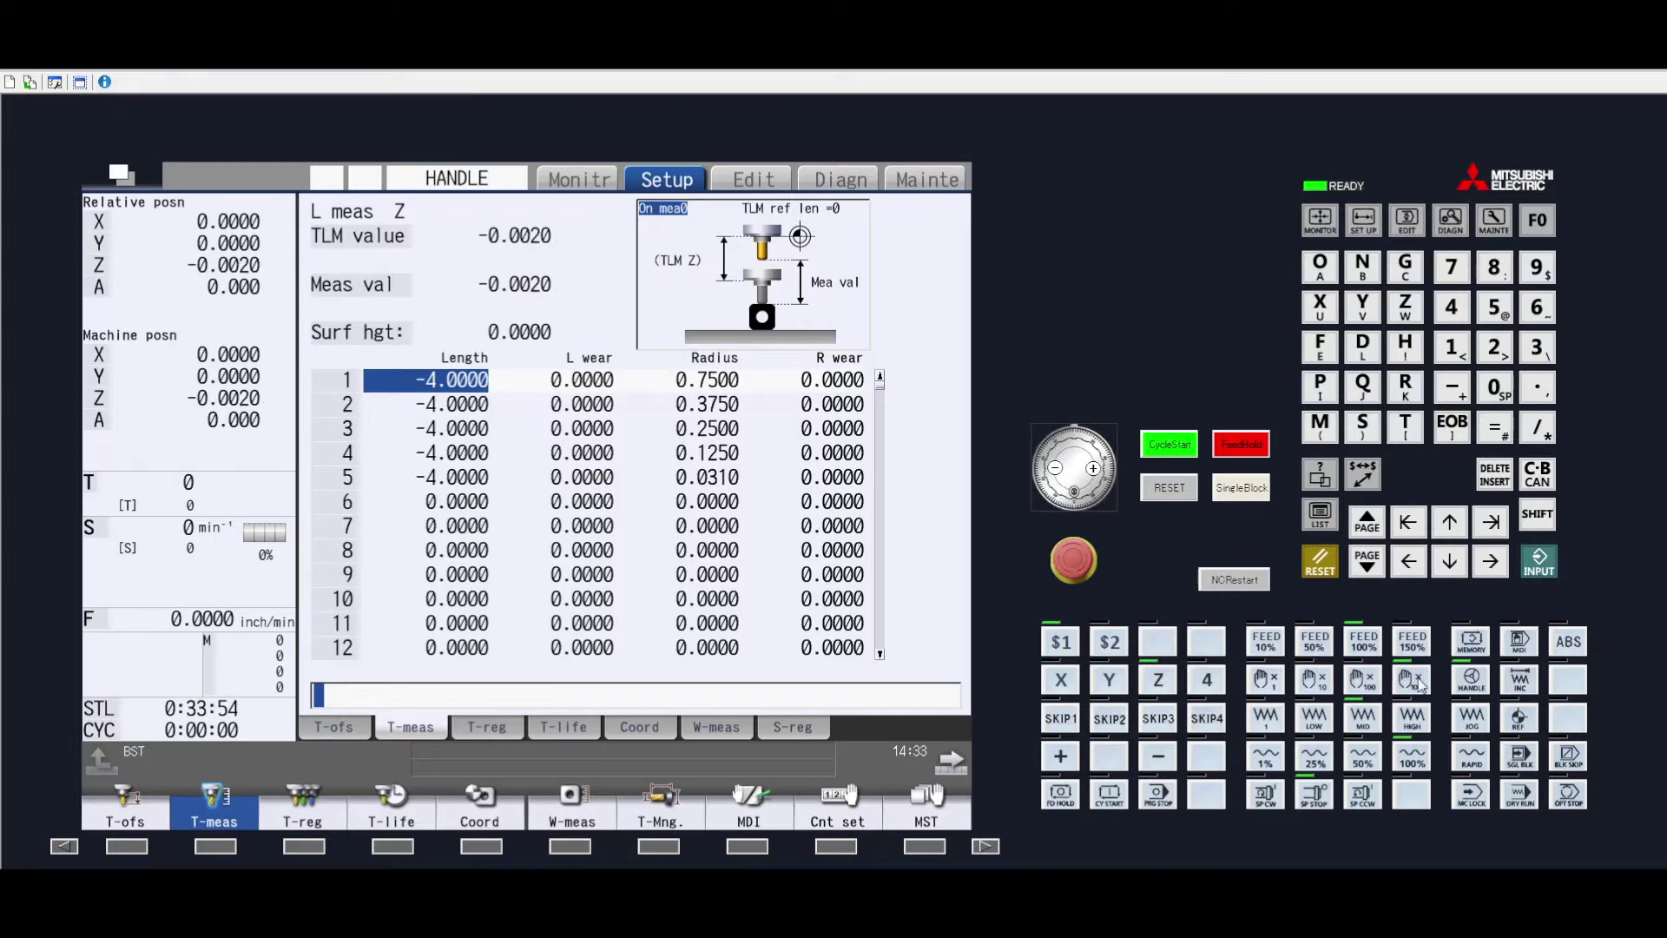
{"action": "left_click", "coordinate": [1055, 470]}
{"action": "left_click", "coordinate": [1055, 469]}
{"action": "left_click", "coordinate": [1055, 470]}
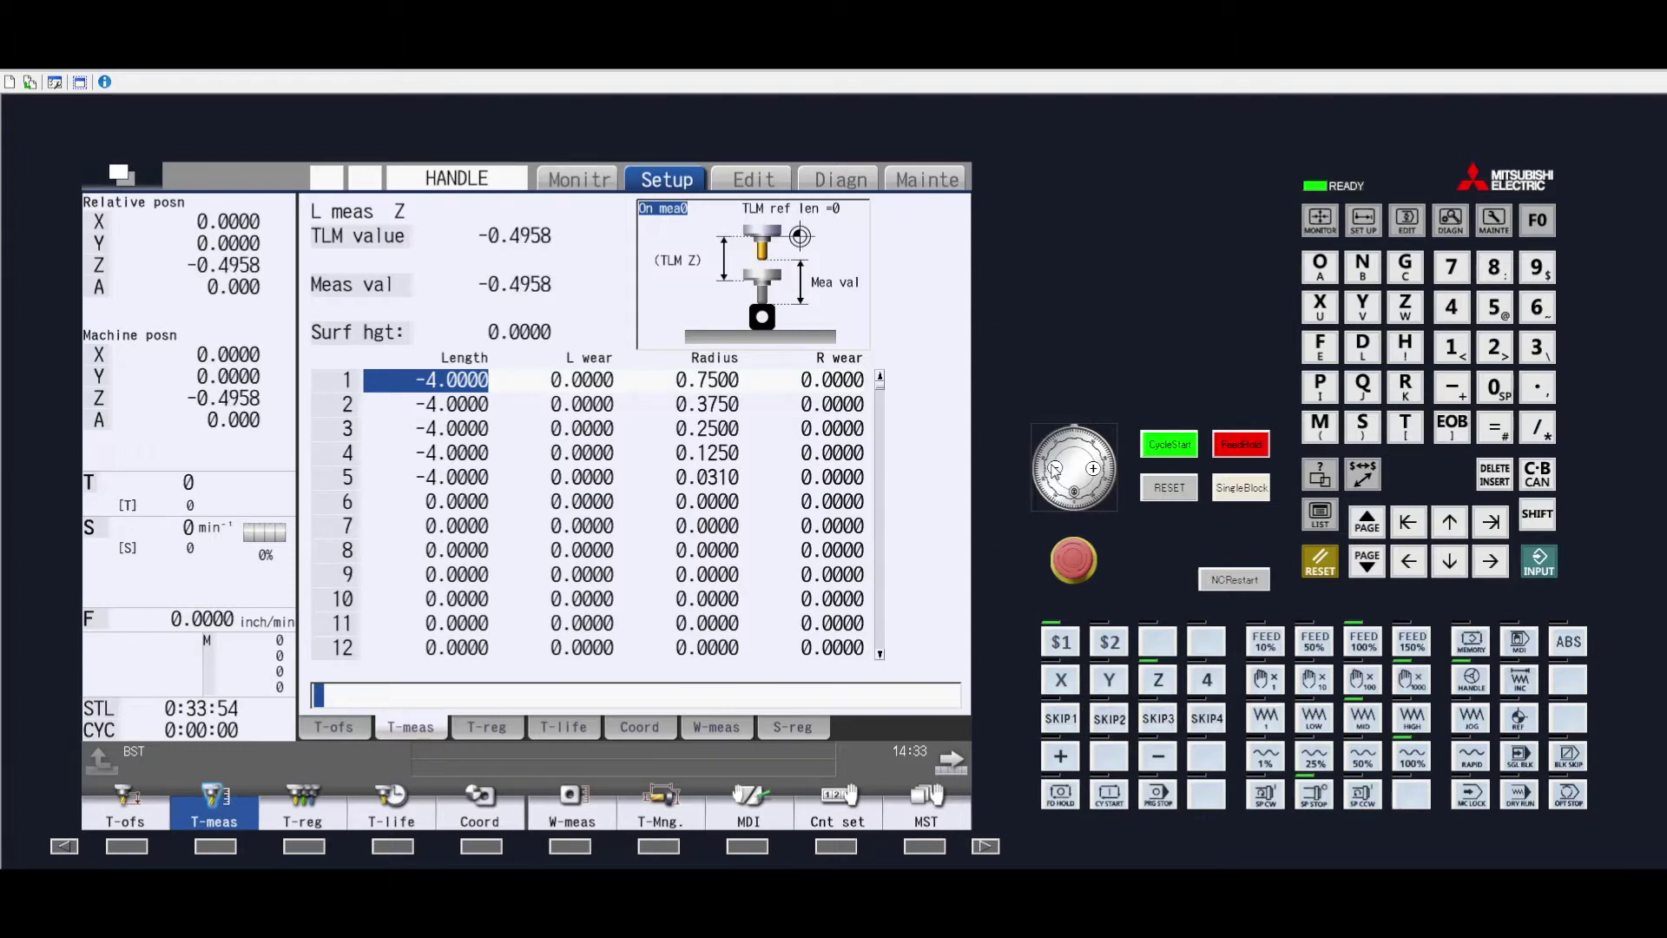
{"action": "left_click", "coordinate": [1055, 469]}
{"action": "left_click", "coordinate": [1055, 470]}
{"action": "left_click", "coordinate": [1055, 470]}
{"action": "left_click", "coordinate": [1055, 470]}
{"action": "left_click", "coordinate": [1055, 469]}
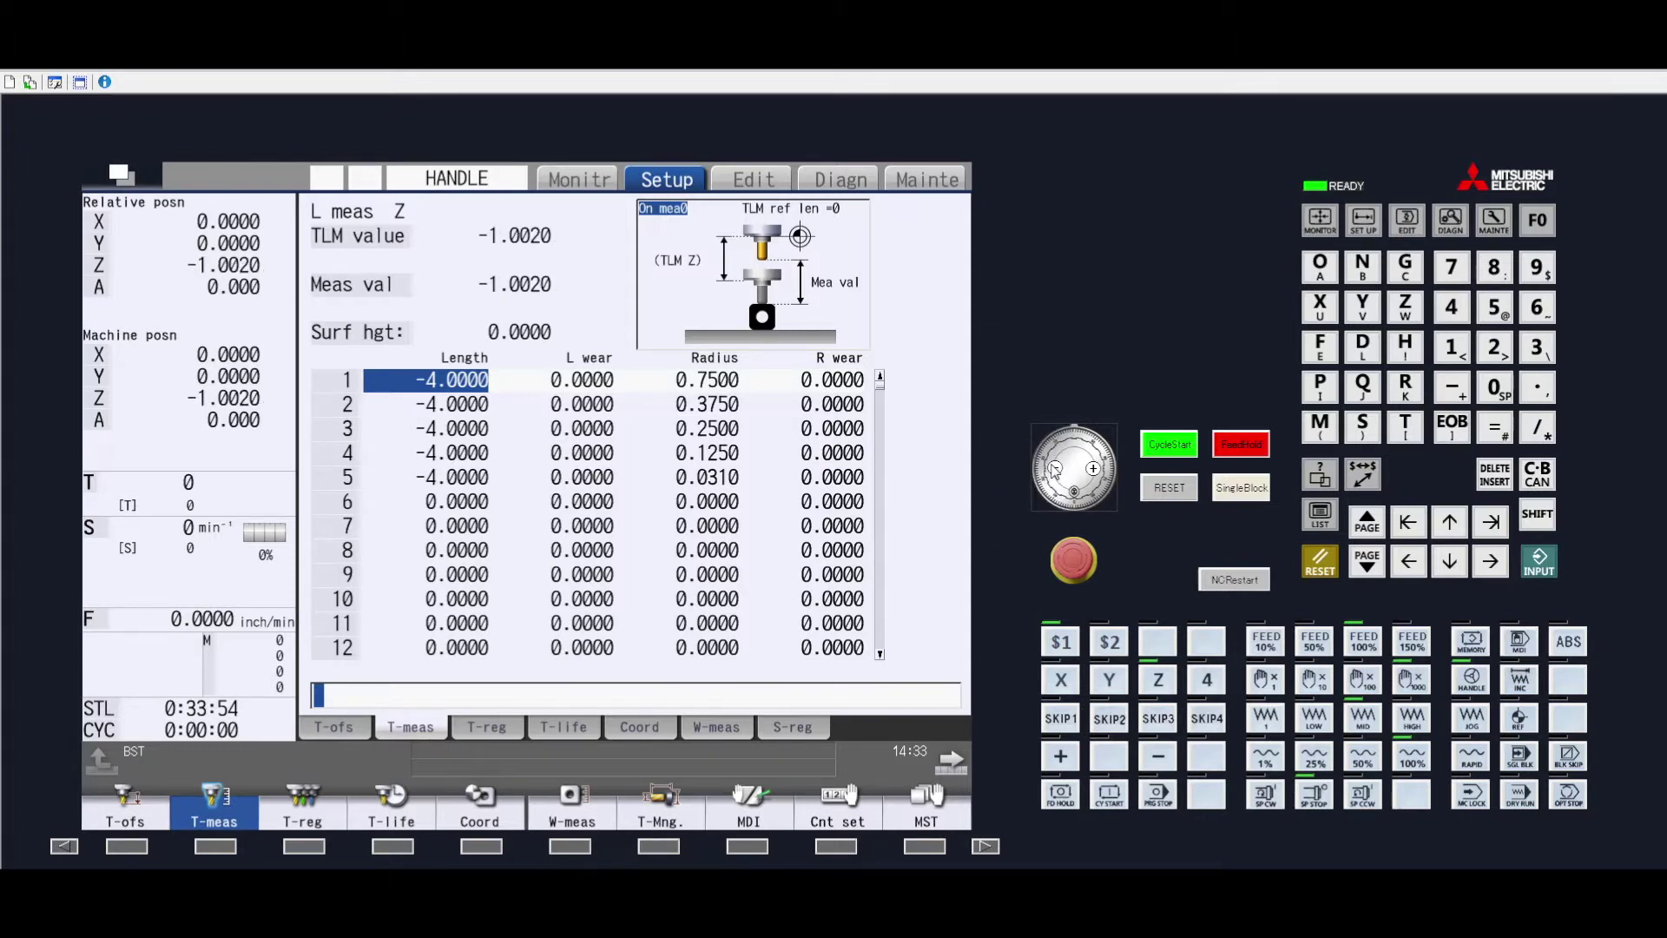
{"action": "left_click", "coordinate": [1055, 470]}
{"action": "left_click", "coordinate": [1055, 470]}
{"action": "left_click", "coordinate": [1055, 470]}
{"action": "left_click", "coordinate": [1055, 470]}
{"action": "left_click", "coordinate": [1055, 469]}
{"action": "left_click", "coordinate": [1055, 470]}
{"action": "left_click", "coordinate": [1055, 469]}
{"action": "left_click", "coordinate": [1055, 470]}
{"action": "left_click", "coordinate": [1055, 470]}
{"action": "left_click", "coordinate": [1055, 470]}
{"action": "left_click", "coordinate": [1055, 469]}
{"action": "left_click", "coordinate": [1055, 470]}
{"action": "left_click", "coordinate": [1055, 470]}
{"action": "left_click", "coordinate": [1055, 469]}
{"action": "left_click", "coordinate": [1055, 470]}
{"action": "left_click", "coordinate": [1055, 470]}
{"action": "left_click", "coordinate": [1055, 469]}
{"action": "left_click", "coordinate": [1055, 469]}
{"action": "left_click", "coordinate": [1055, 470]}
{"action": "left_click", "coordinate": [1055, 469]}
{"action": "left_click", "coordinate": [1055, 470]}
{"action": "left_click", "coordinate": [1055, 470]}
{"action": "left_click", "coordinate": [1055, 470]}
{"action": "left_click", "coordinate": [1055, 469]}
{"action": "left_click", "coordinate": [1055, 469]}
{"action": "left_click", "coordinate": [1055, 470]}
{"action": "left_click", "coordinate": [1055, 470]}
{"action": "left_click", "coordinate": [1055, 470]}
{"action": "left_click", "coordinate": [1055, 470]}
{"action": "left_click", "coordinate": [1055, 469]}
{"action": "left_click", "coordinate": [1055, 469]}
{"action": "left_click", "coordinate": [1055, 469]}
{"action": "left_click", "coordinate": [1055, 470]}
- Switch to a finer handwheel increment and nudge Z down to -4.5160
{"action": "left_click", "coordinate": [1311, 680]}
{"action": "left_click", "coordinate": [1058, 468]}
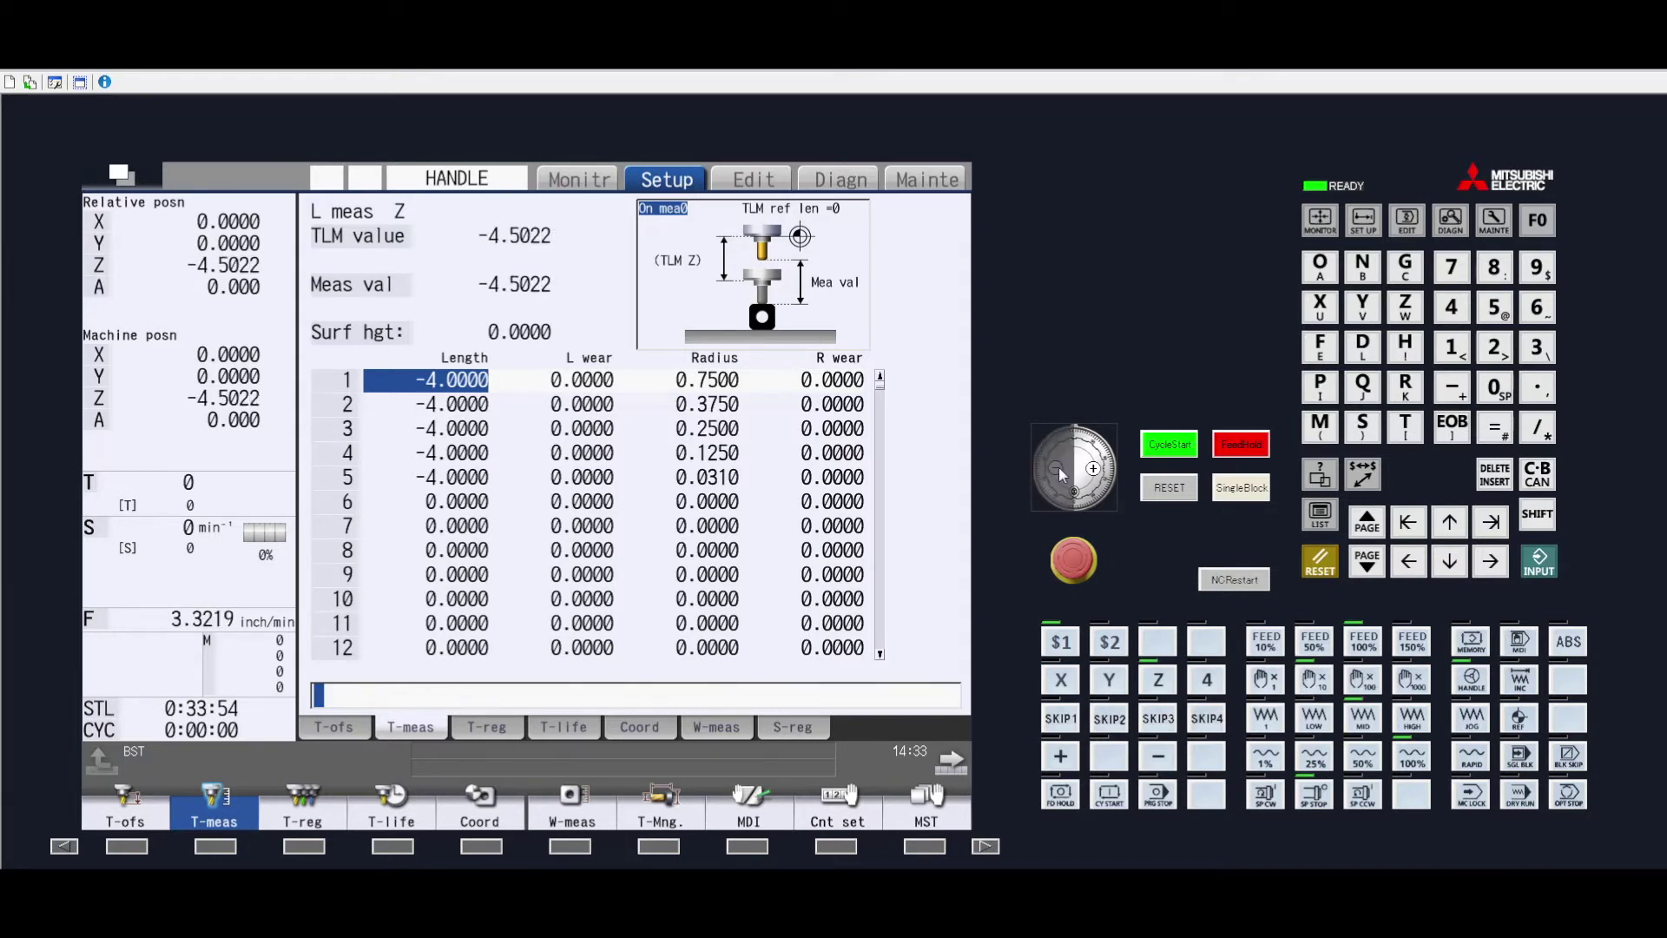
{"action": "left_click", "coordinate": [1059, 468]}
{"action": "left_click", "coordinate": [1058, 468]}
{"action": "left_click", "coordinate": [1058, 469]}
{"action": "left_click", "coordinate": [1058, 468]}
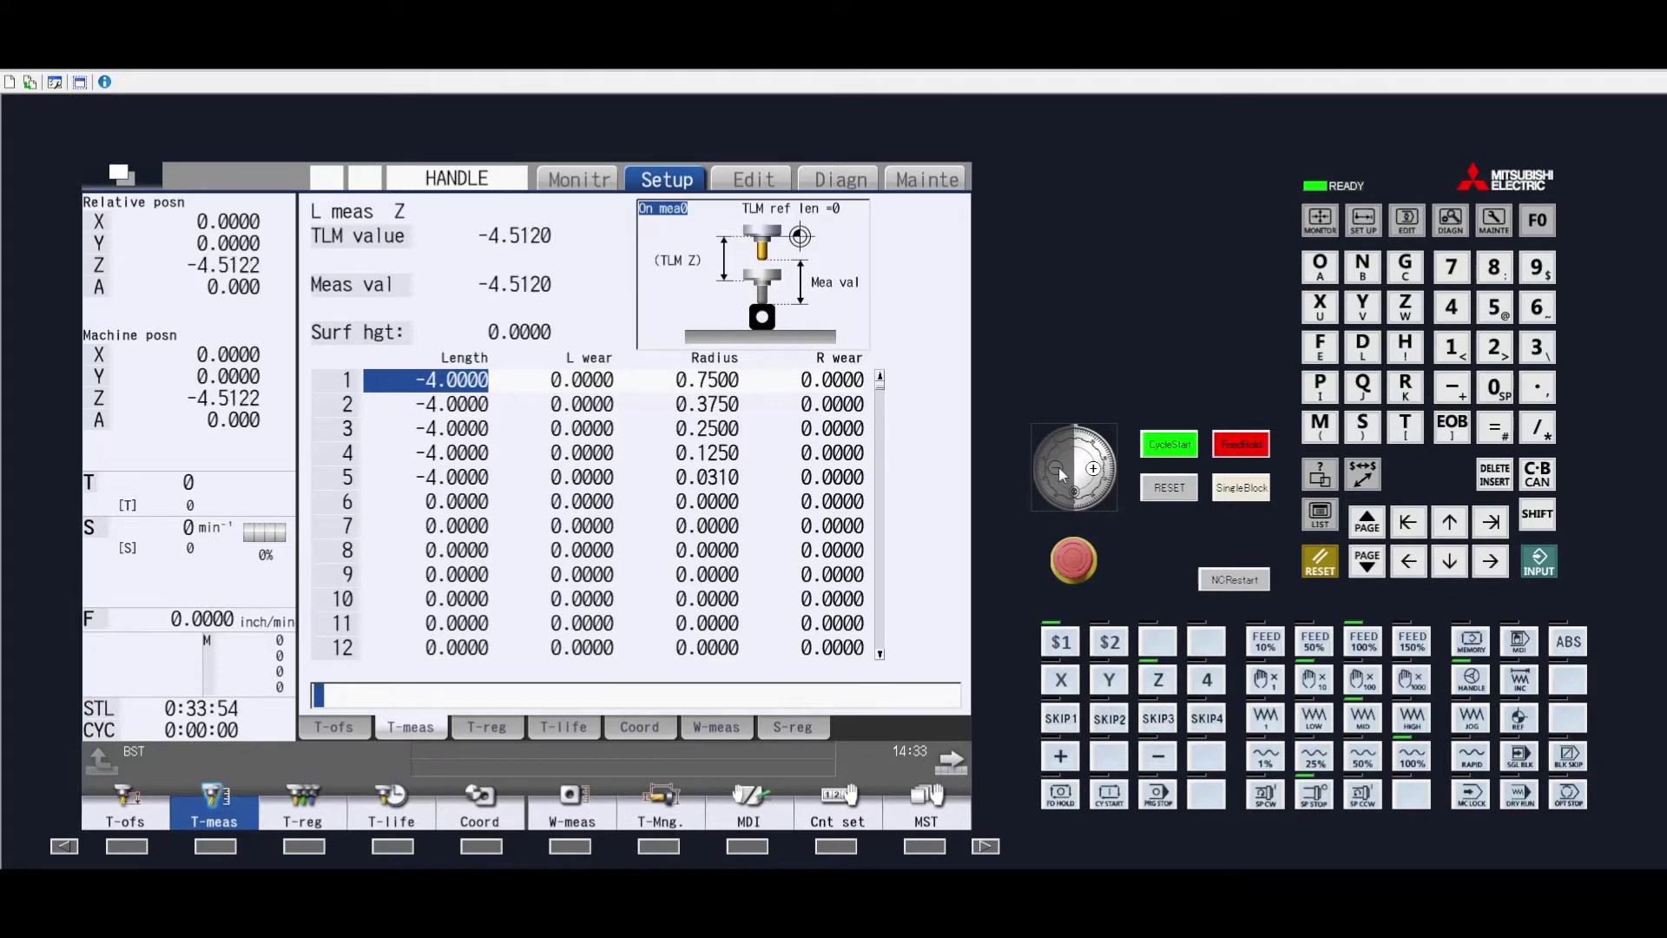
{"action": "left_click", "coordinate": [1059, 468]}
{"action": "left_click", "coordinate": [1058, 468]}
{"action": "left_click", "coordinate": [1059, 468]}
{"action": "left_click", "coordinate": [1058, 468]}
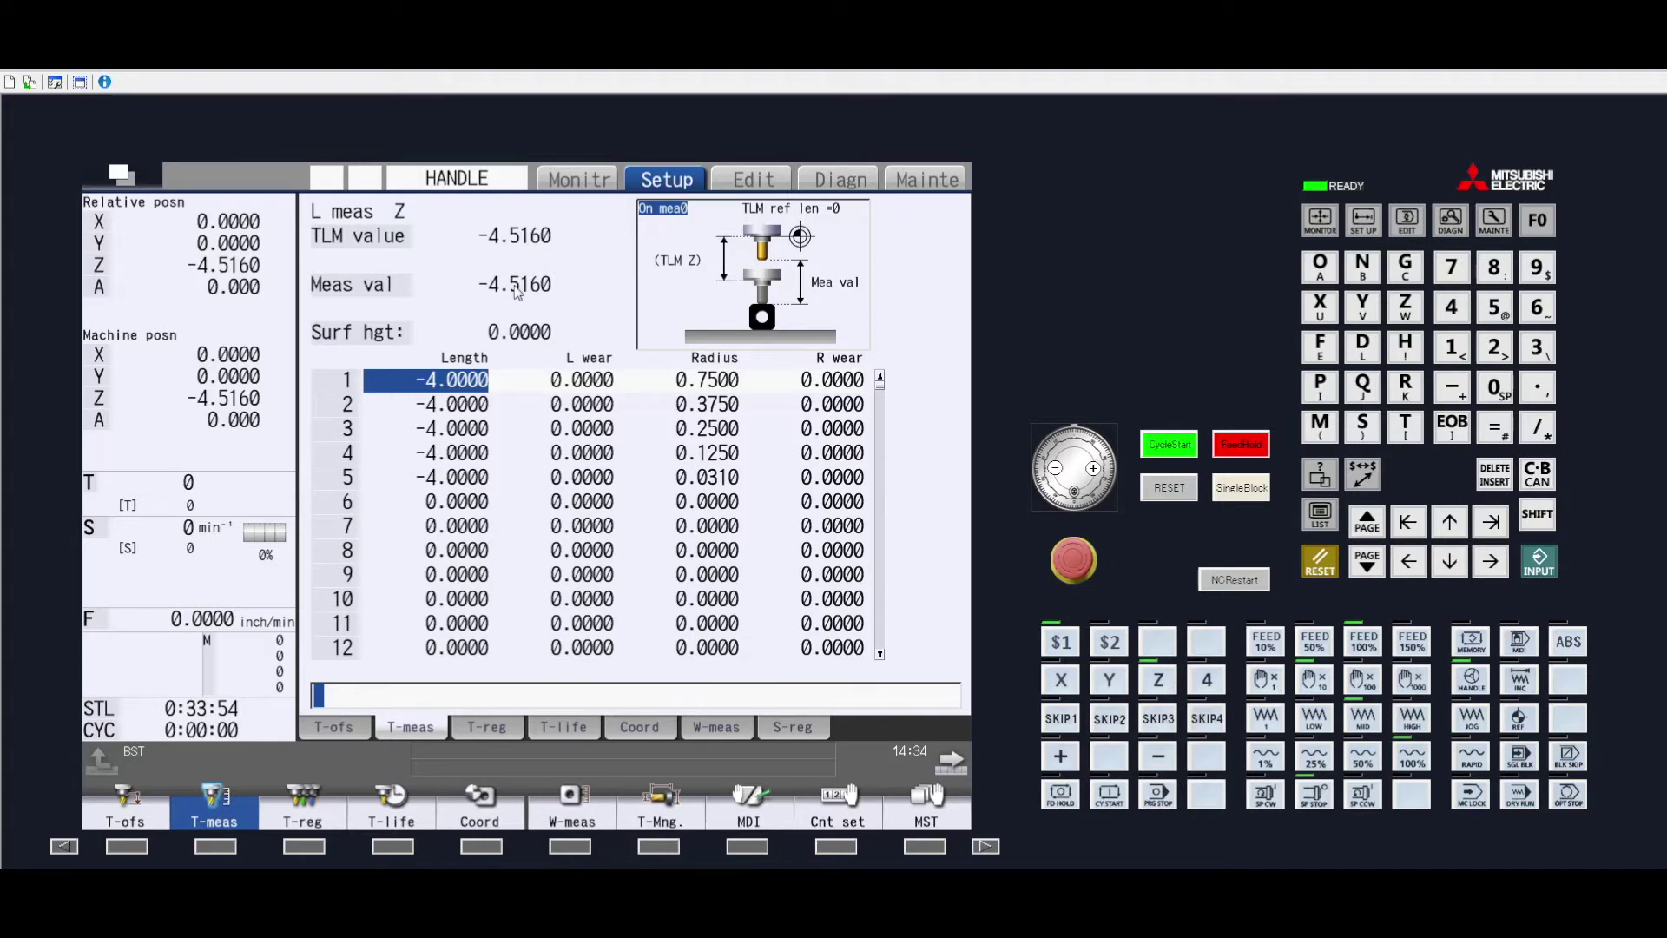
- Write the measured -4.5160 into tool 1's Length offset, replacing -4.0000
{"action": "left_click", "coordinate": [230, 816]}
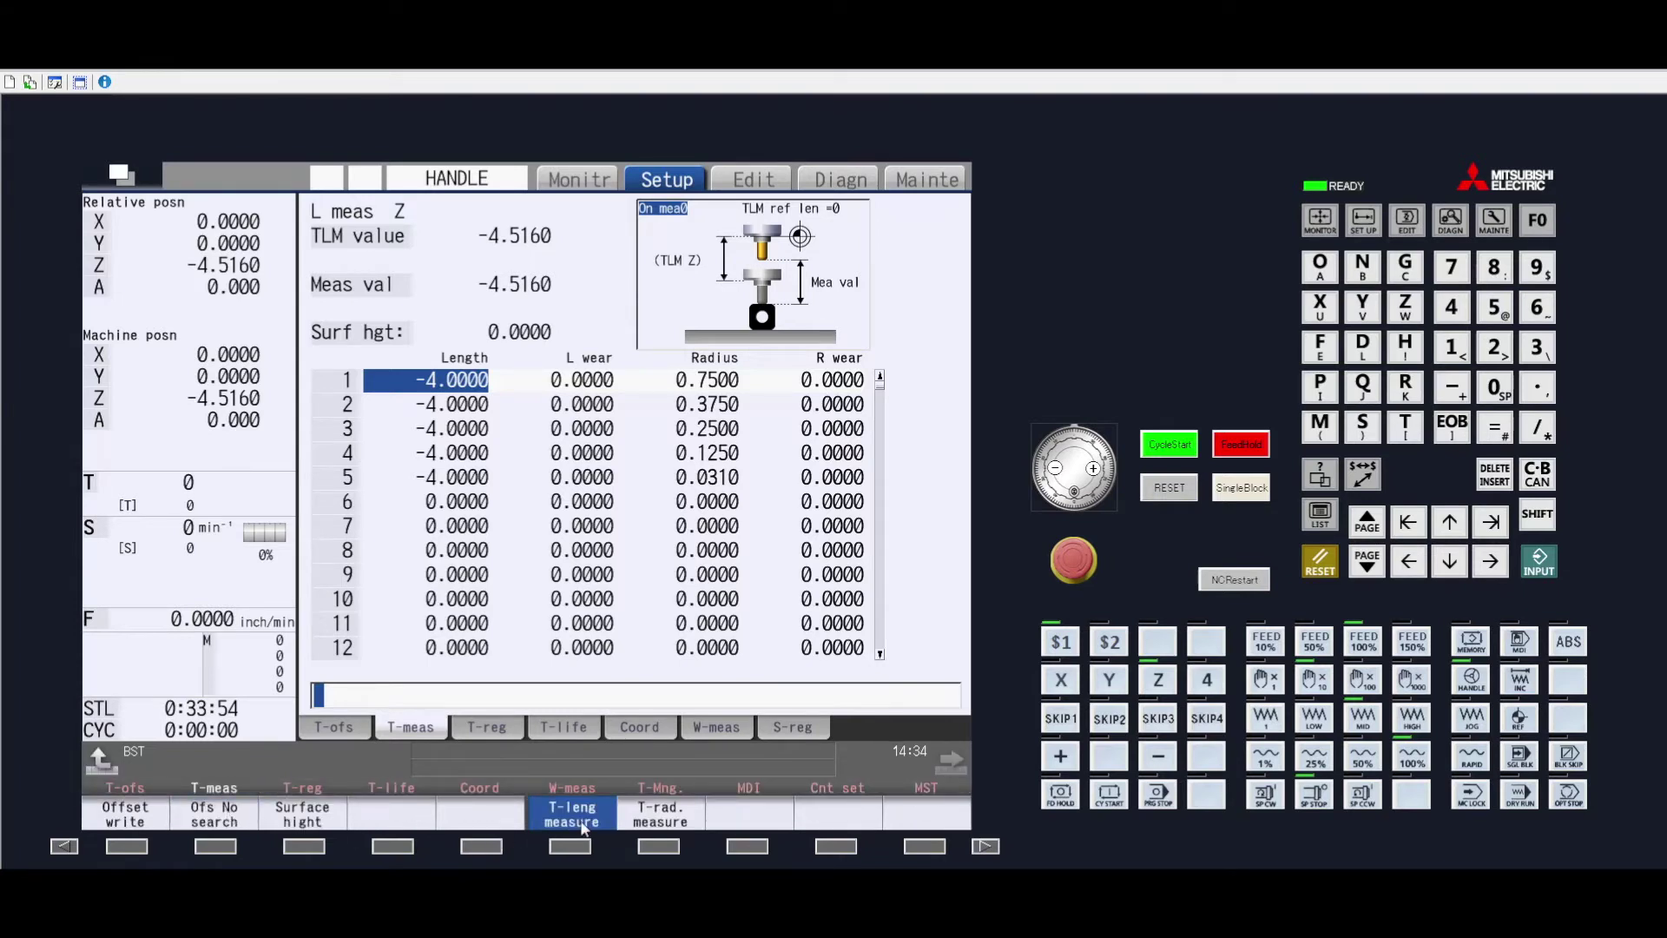
{"action": "left_click", "coordinate": [131, 819]}
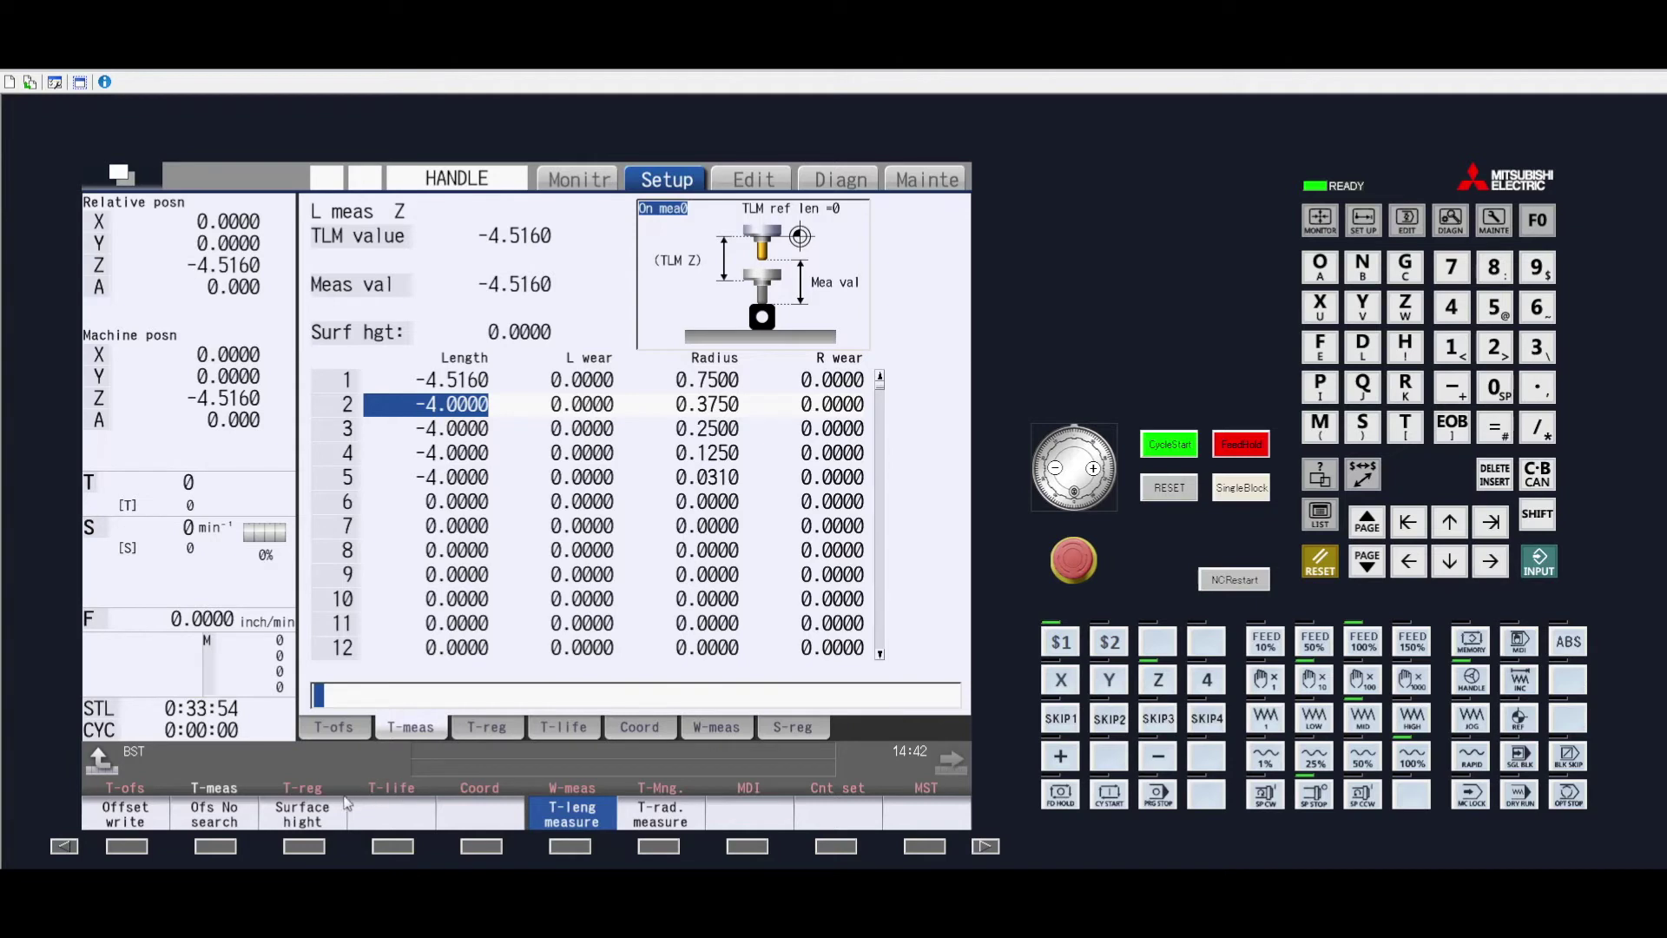
- Enter 2.0 as the surface height, making the measured value -6.5160
{"action": "left_click", "coordinate": [306, 817]}
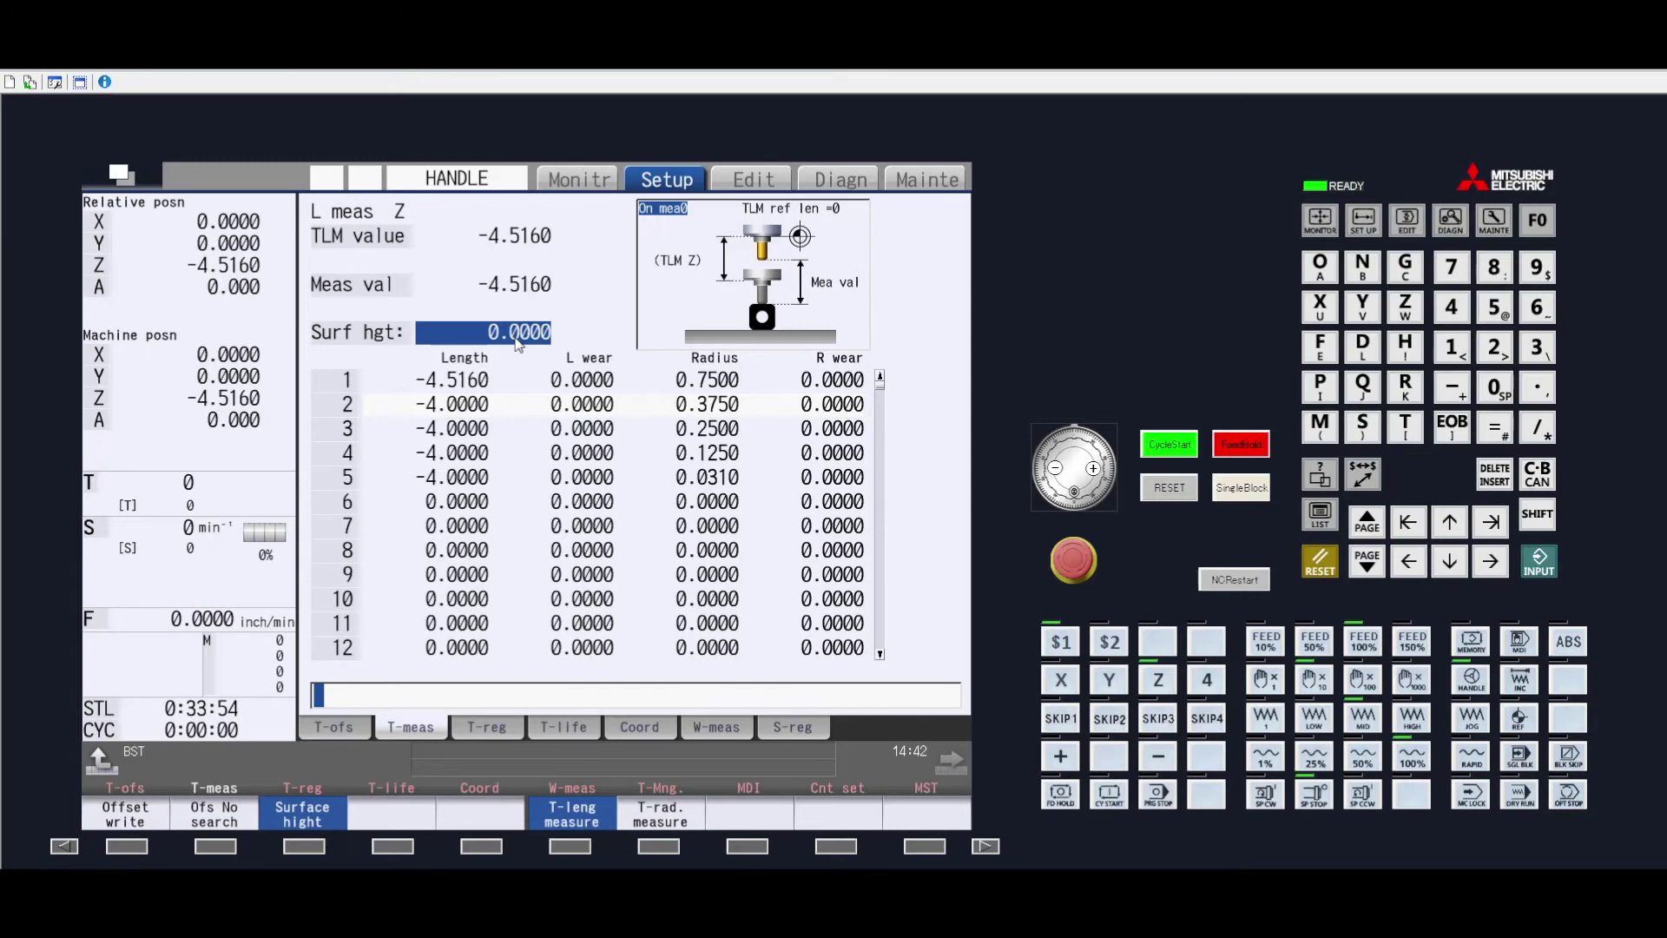
{"action": "type", "text": "2.0"}
{"action": "left_click", "coordinate": [1543, 568]}
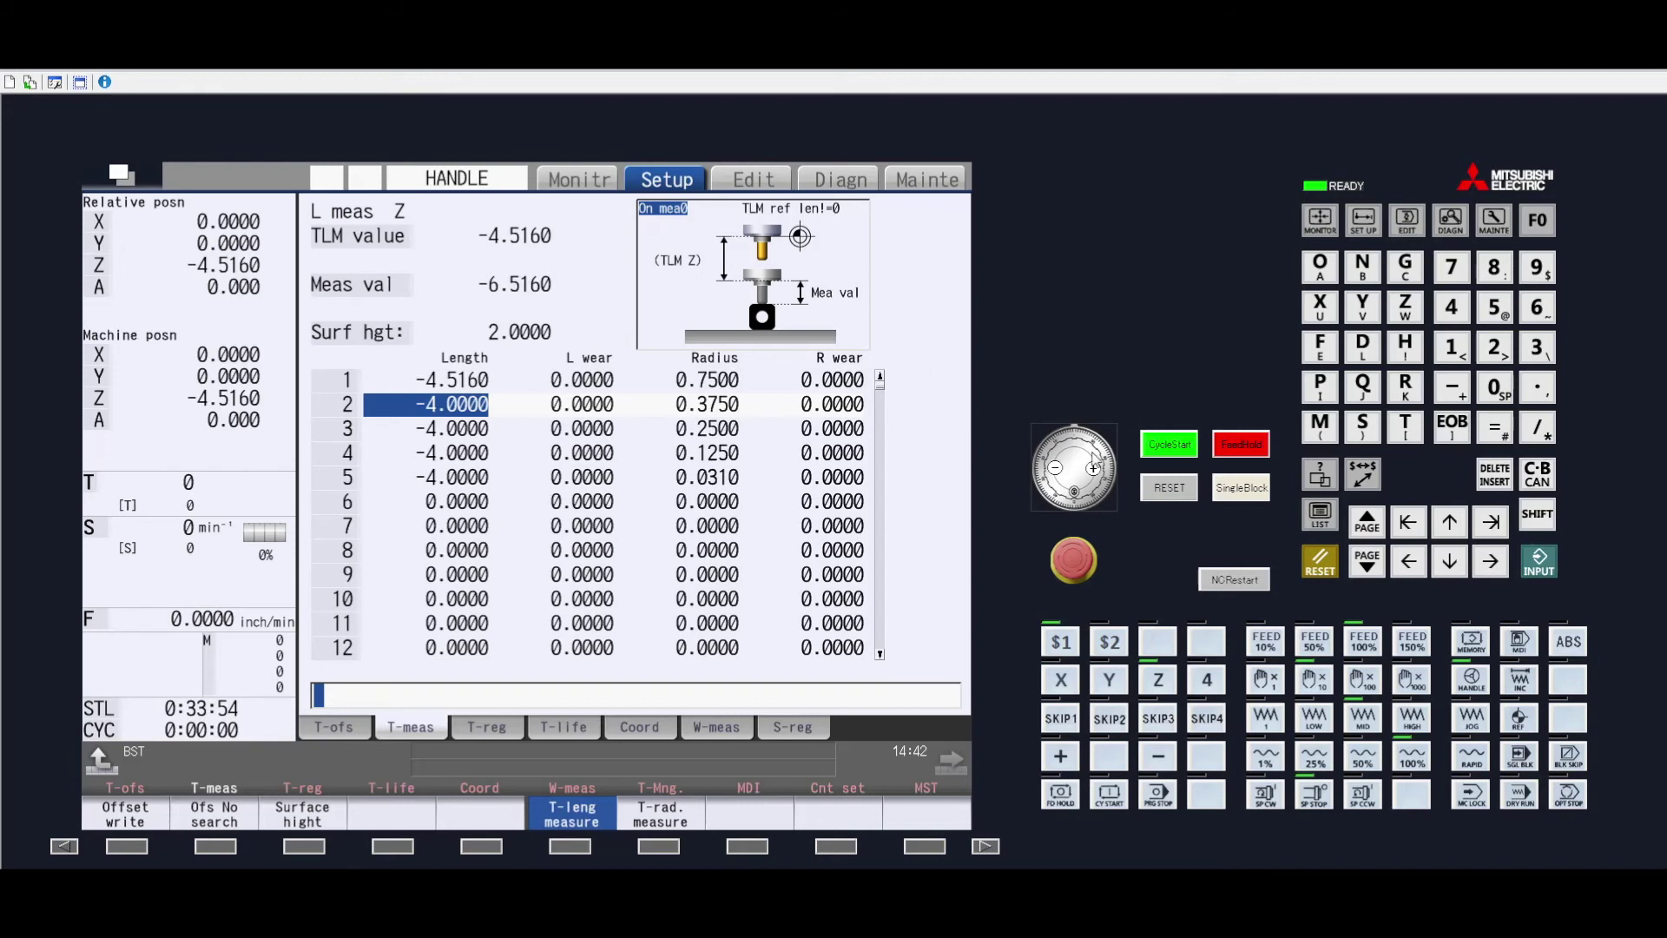
- Nudge Z down to -4.5230 and write -6.5230 into tool 2's Length offset
{"action": "left_click", "coordinate": [1053, 472]}
{"action": "left_click", "coordinate": [1054, 471]}
{"action": "left_click", "coordinate": [1054, 472]}
{"action": "left_click", "coordinate": [1054, 471]}
{"action": "left_click", "coordinate": [1055, 470]}
{"action": "left_click", "coordinate": [1057, 470]}
{"action": "left_click", "coordinate": [127, 816]}
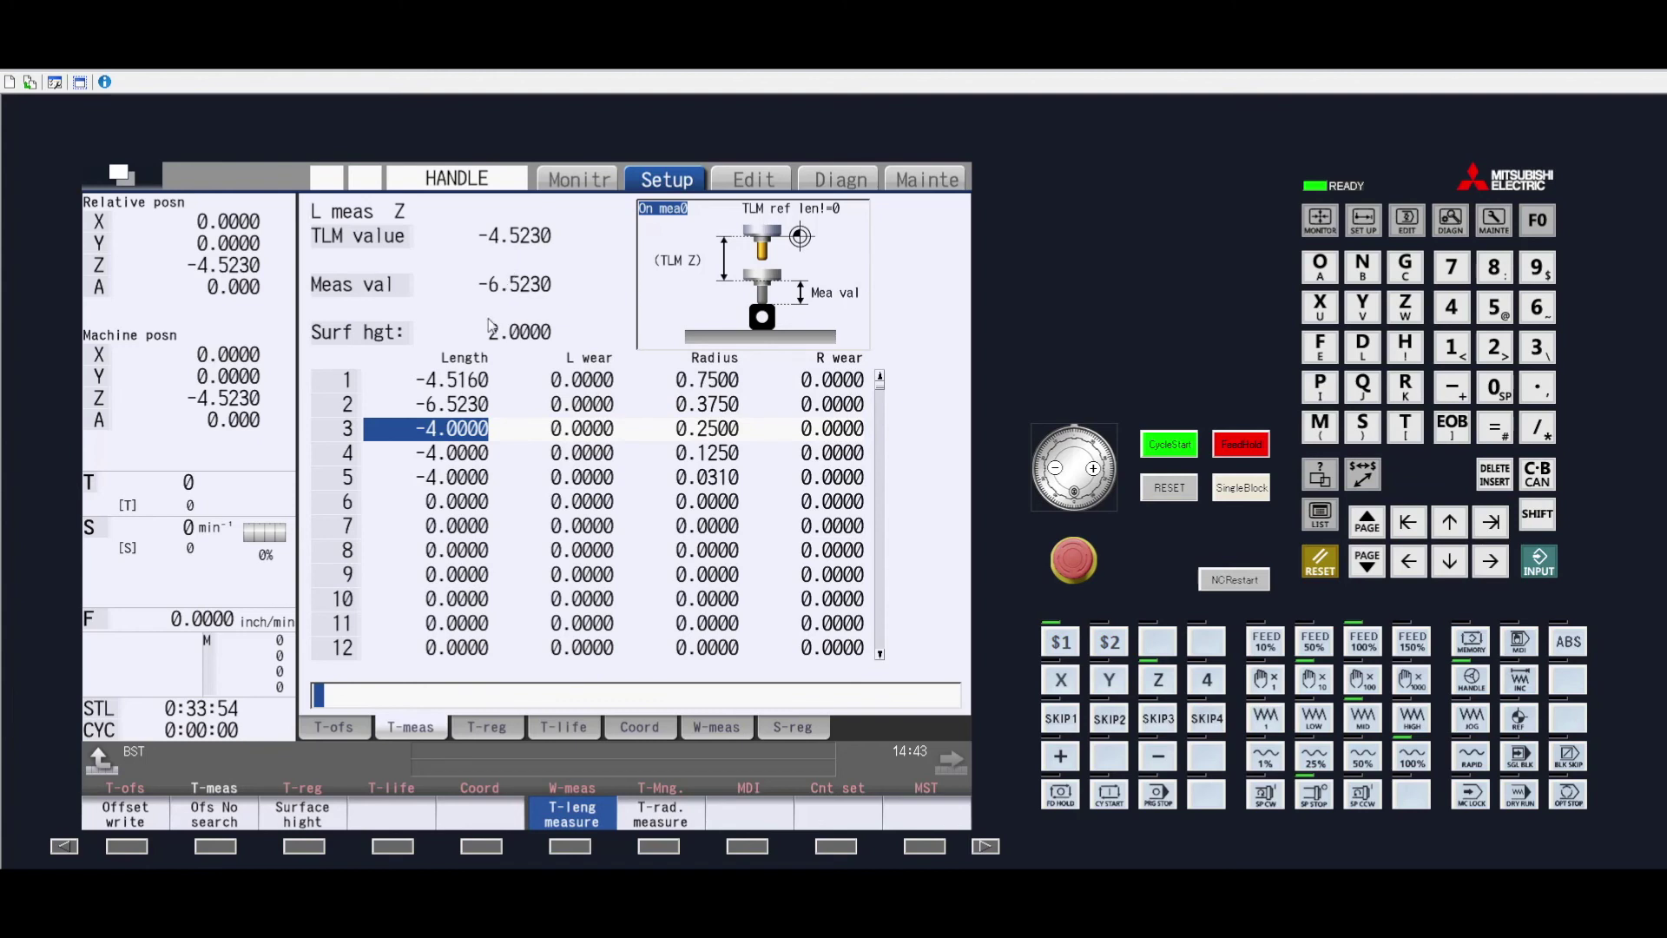